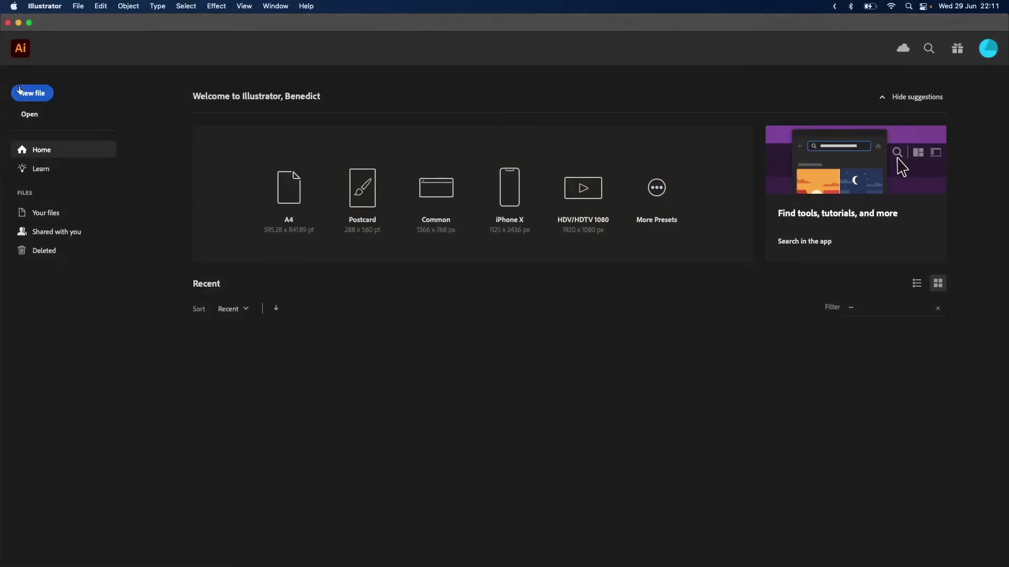
- Create a new blank 1280 × 720 px document from the Home screen
click(19, 91)
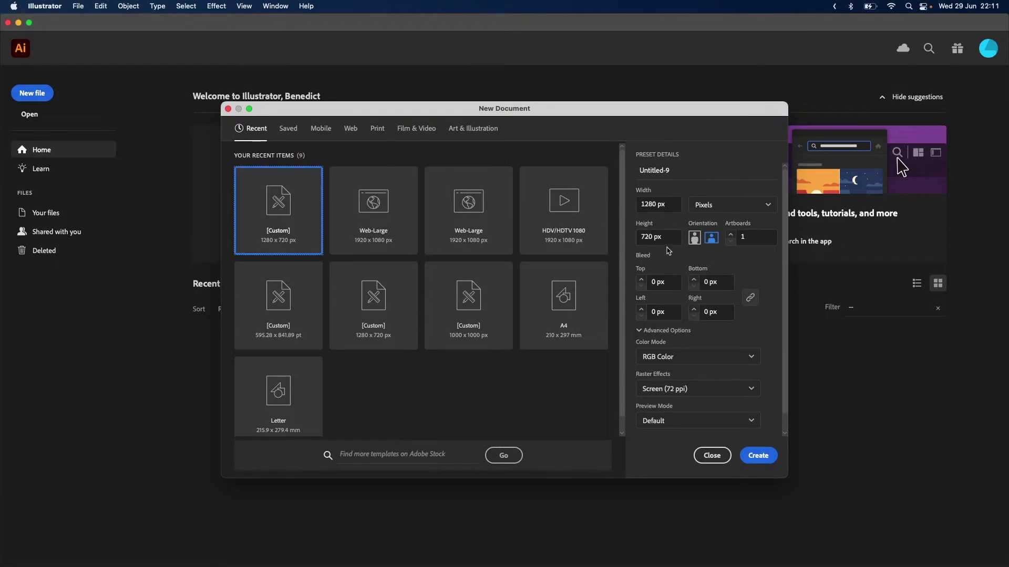
click(761, 456)
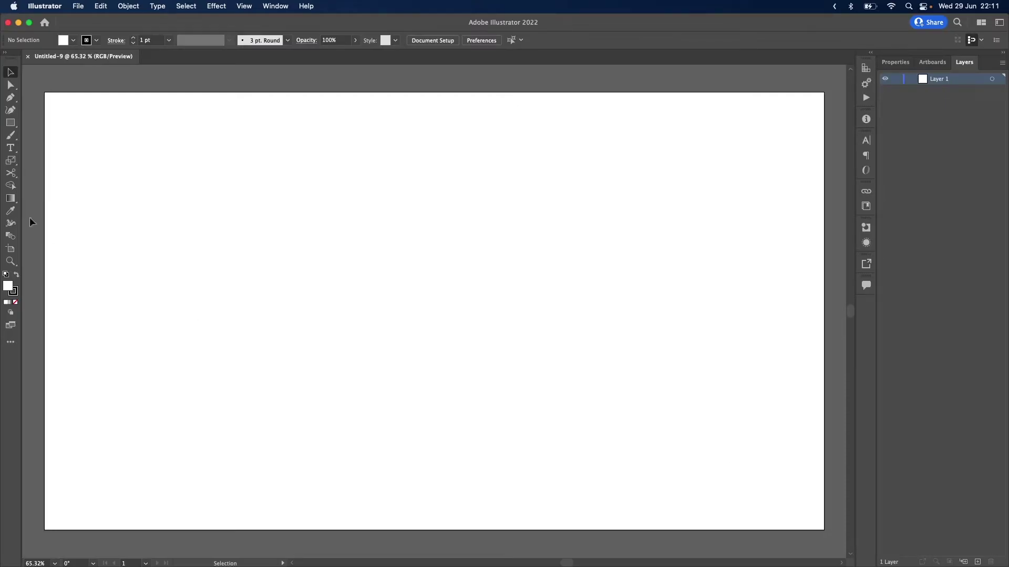
- Draw an ellipse of Width 102 px and Height 37 px, then rotate it 90° upright
click(10, 123)
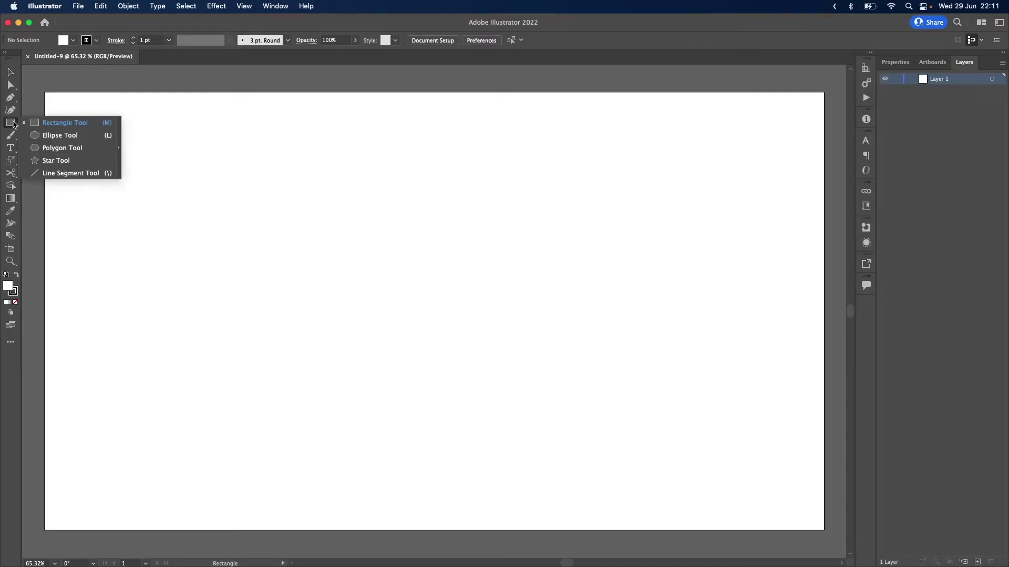
click(47, 136)
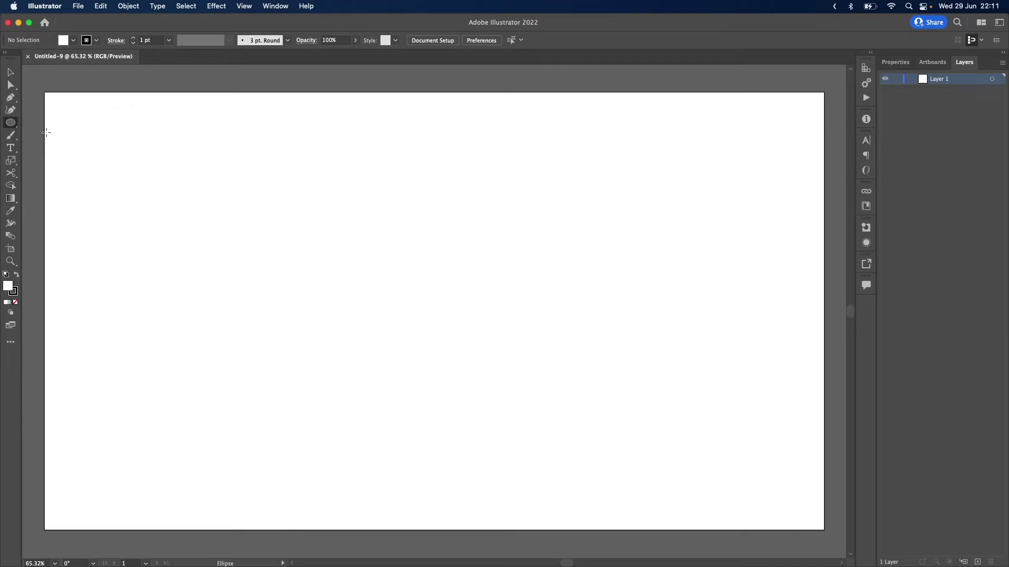
click(350, 204)
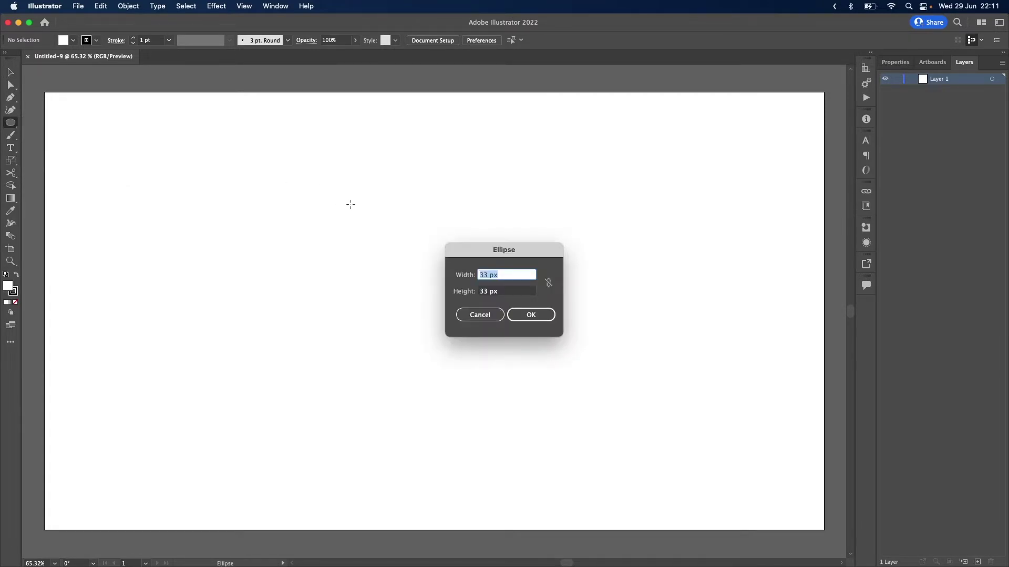
text(102)
click(488, 292)
key(BackSpace)
text(7)
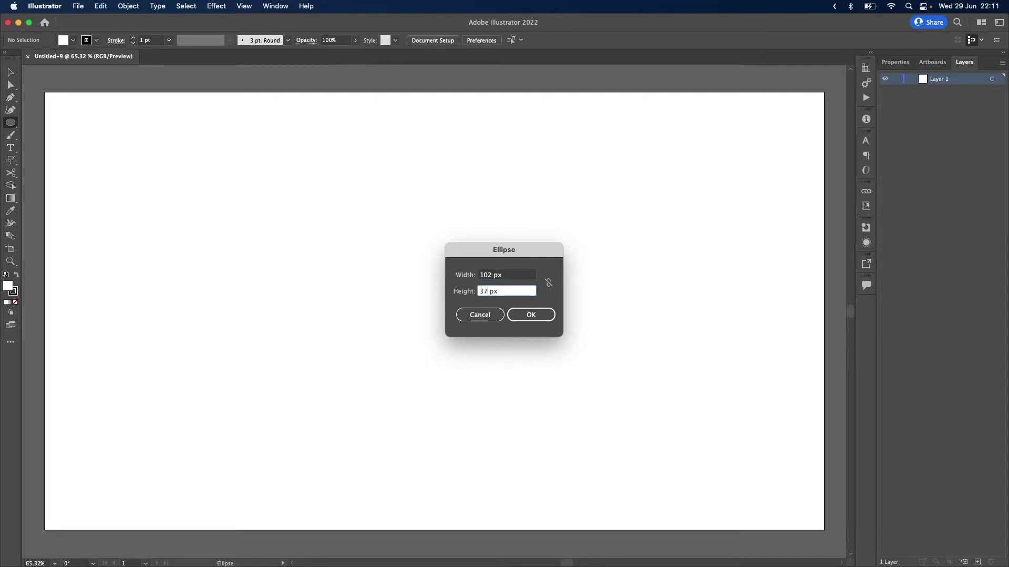
click(531, 314)
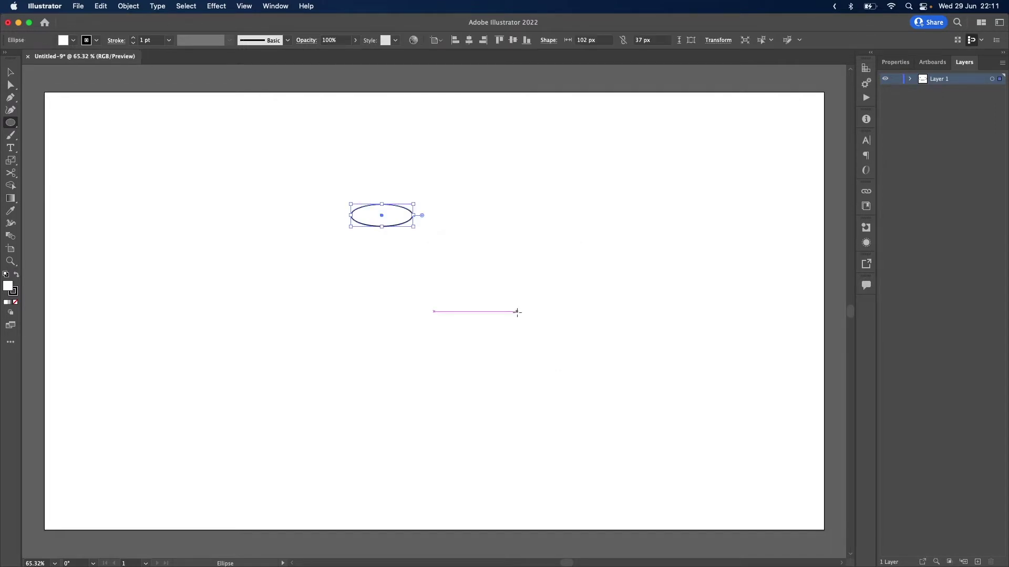
click(10, 72)
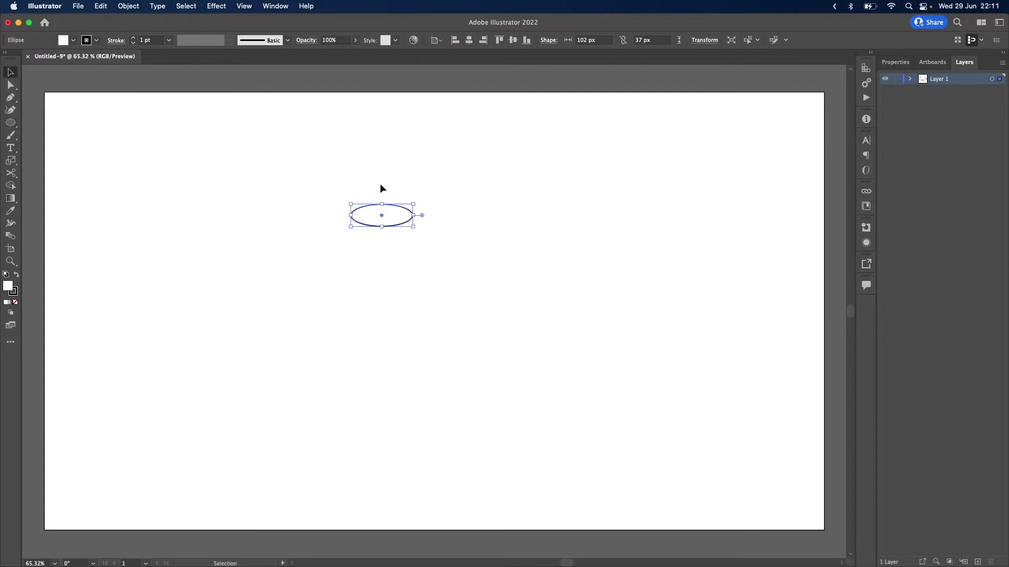
drag(416, 198, 409, 254)
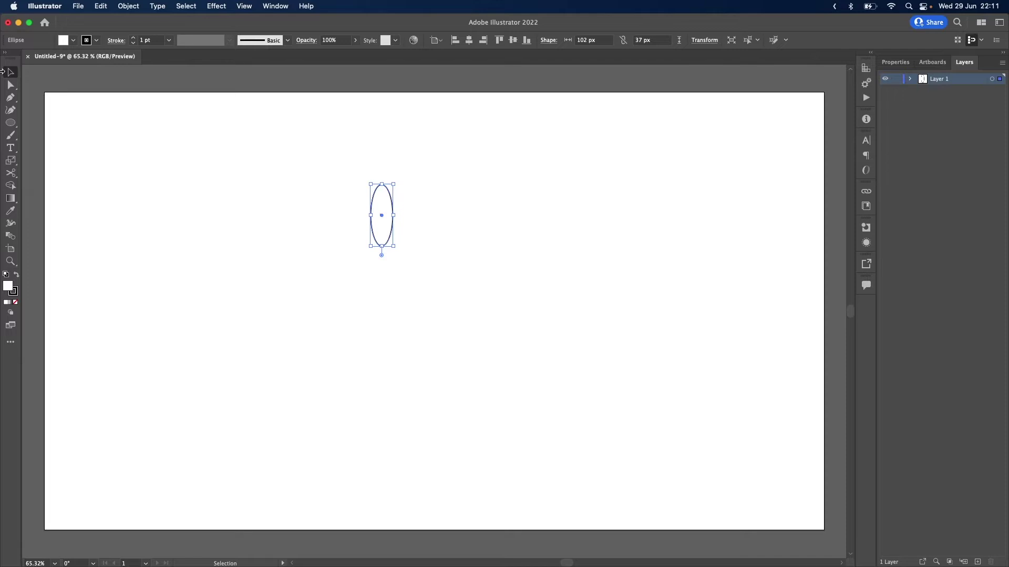
- Apply Effect > 3D and Materials > Revolve to the ellipse with a 174 px offset
click(217, 8)
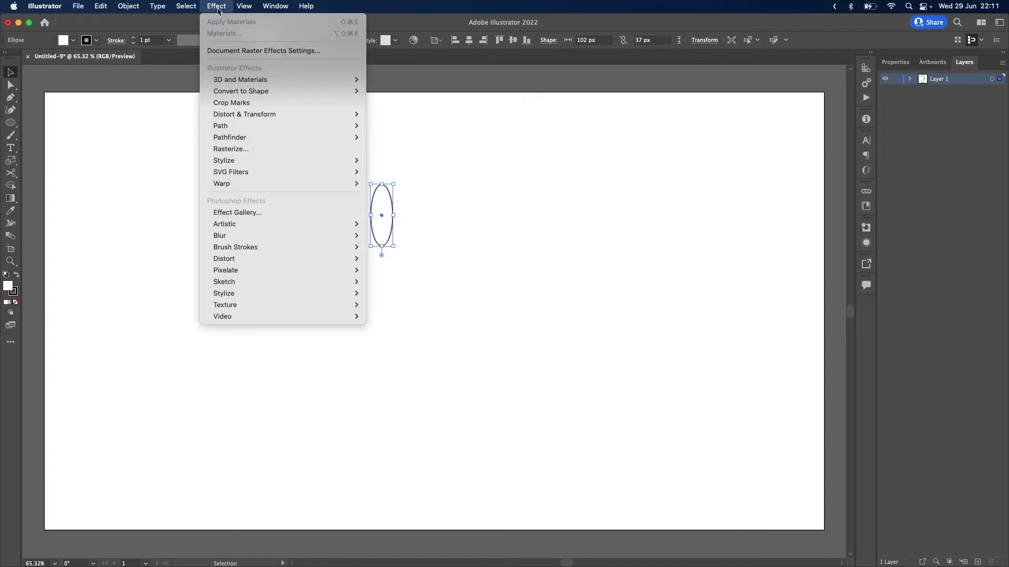
mouse_move(260, 81)
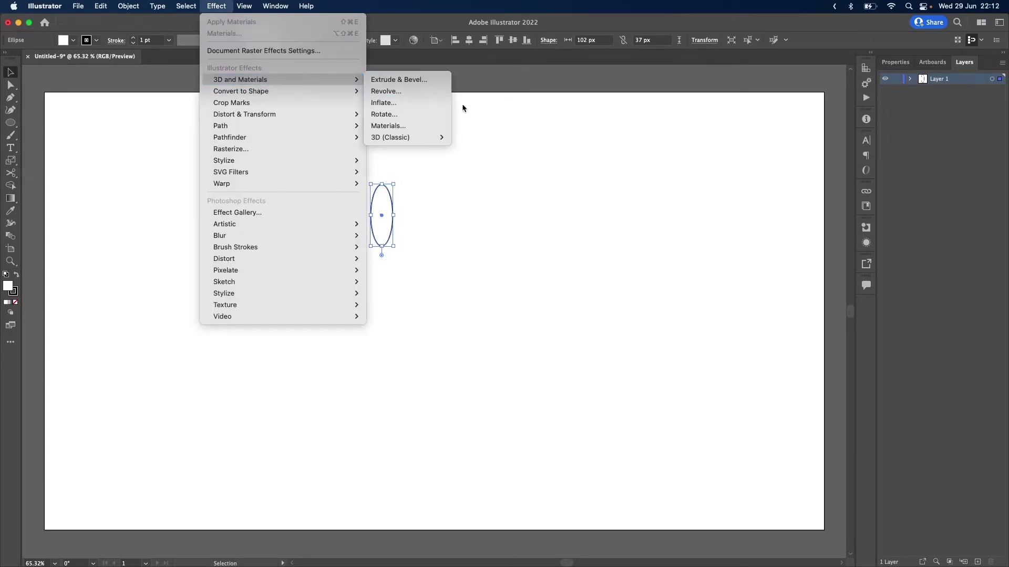
click(437, 97)
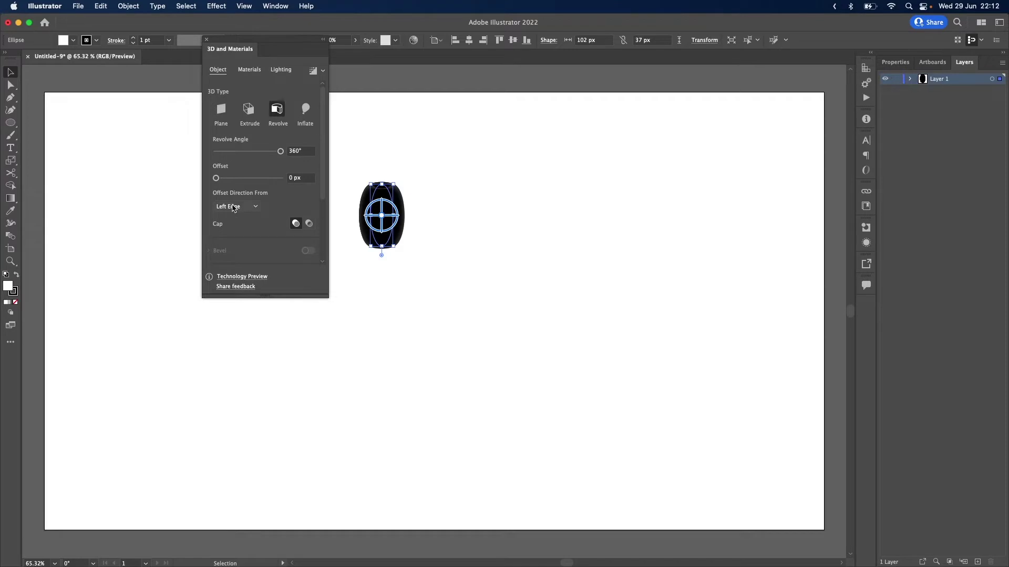
click(304, 179)
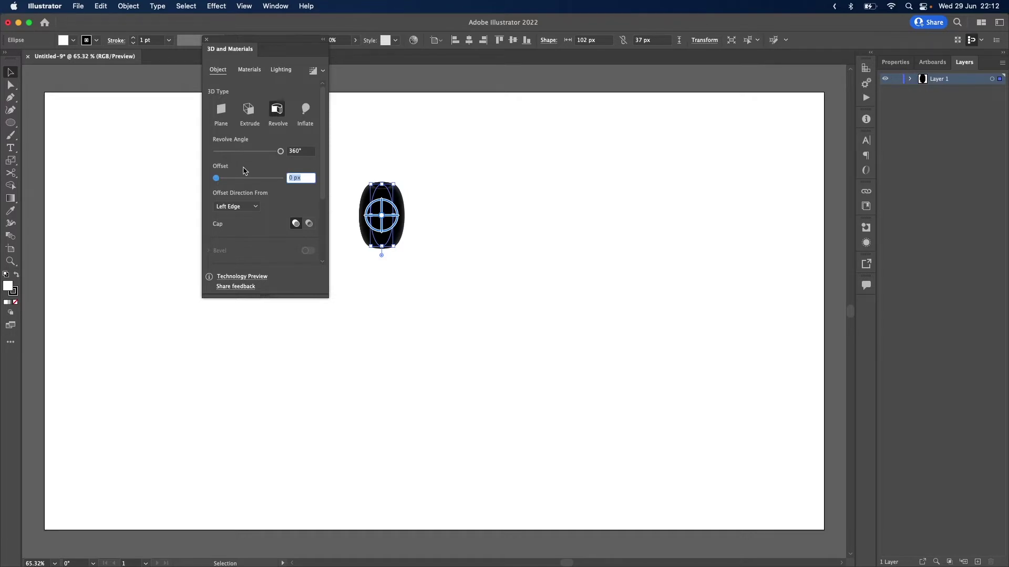
text(174)
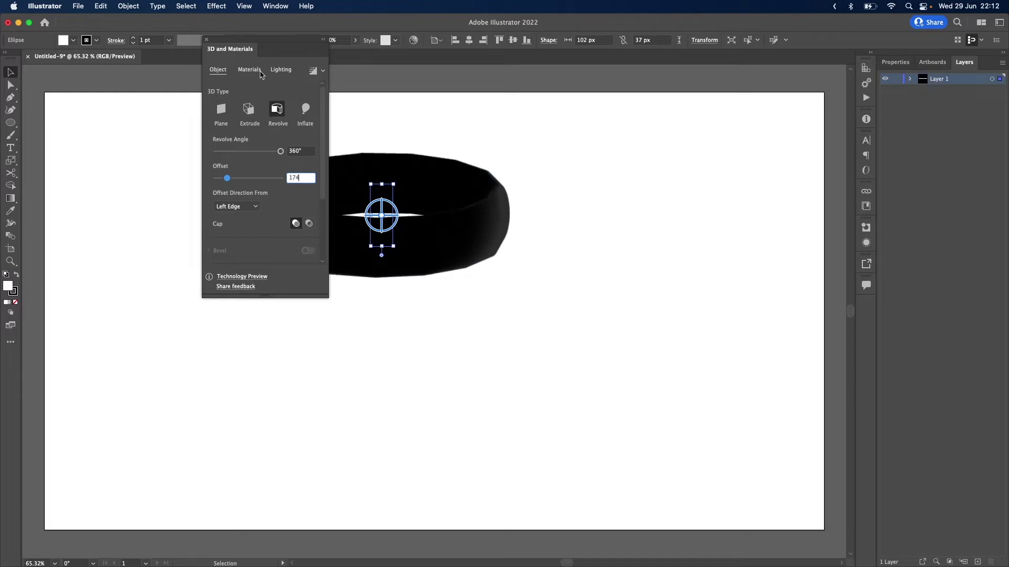
key(Return)
- Move the 3D panel aside and enter rotation angles 57°, 26° and 28° for the ring
drag(263, 39, 724, 186)
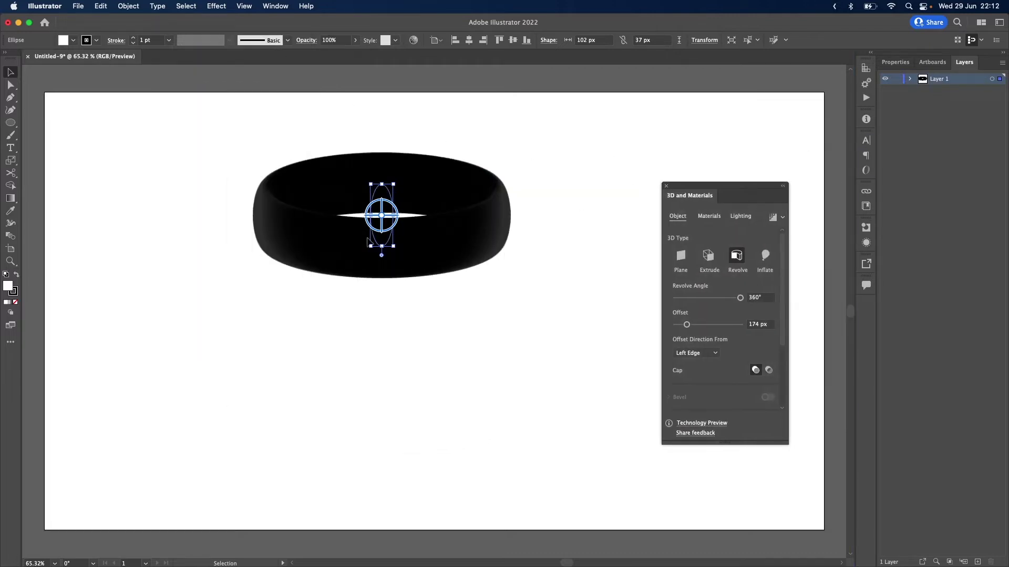
drag(385, 231, 424, 231)
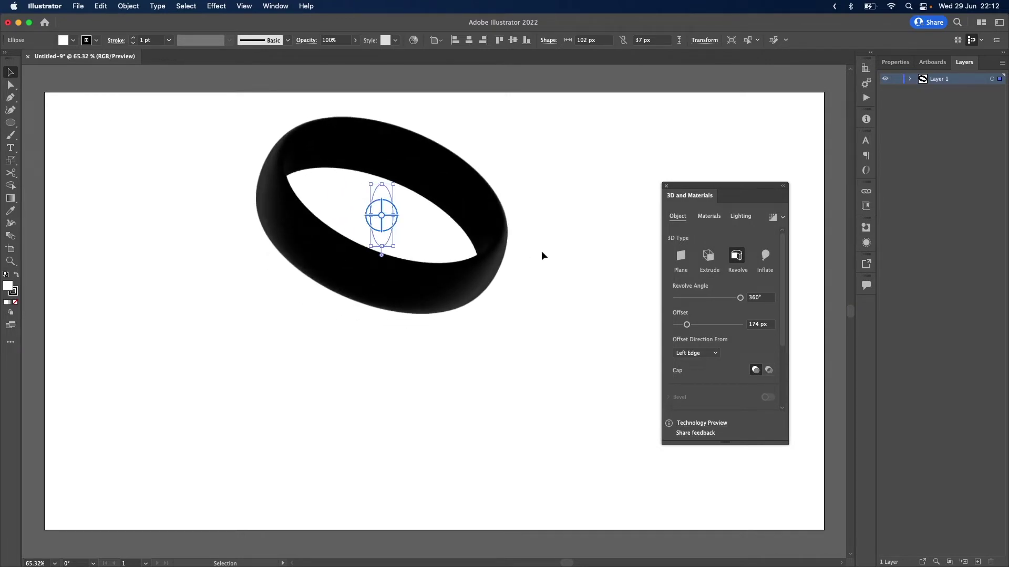
scroll(783, 334, down, 4)
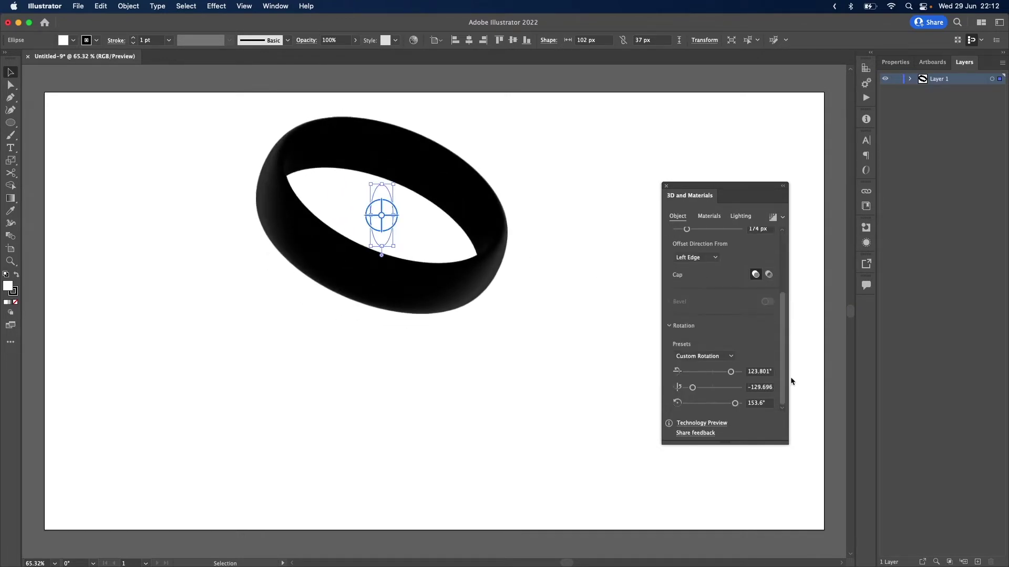
click(758, 371)
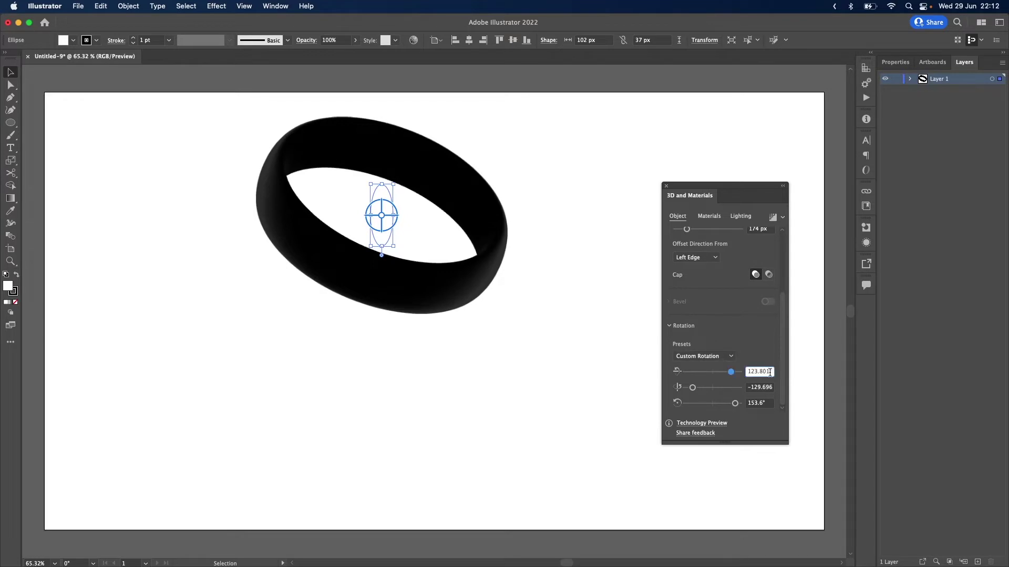
double_click(763, 372)
text(57)
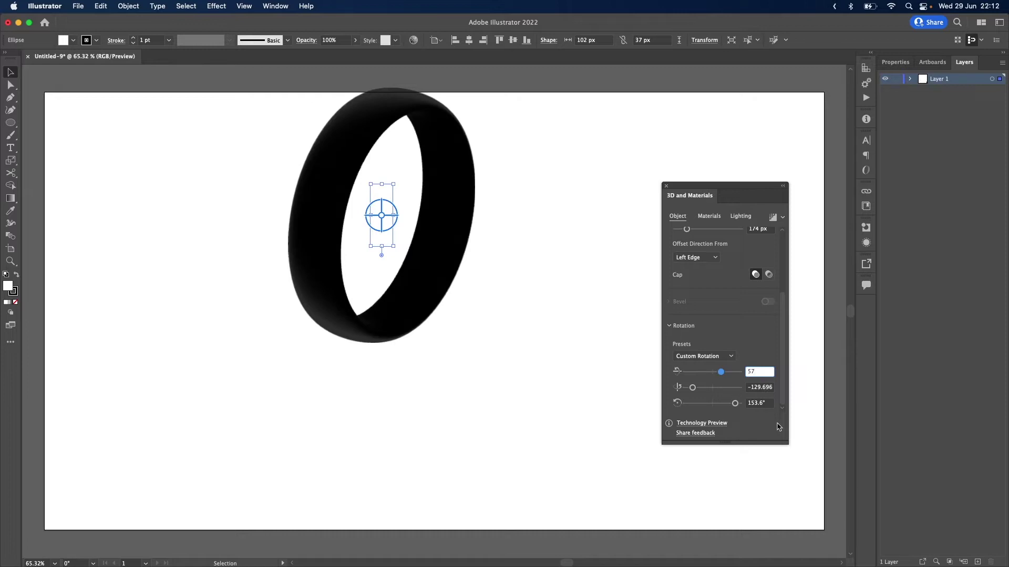
key(Tab)
text(2)
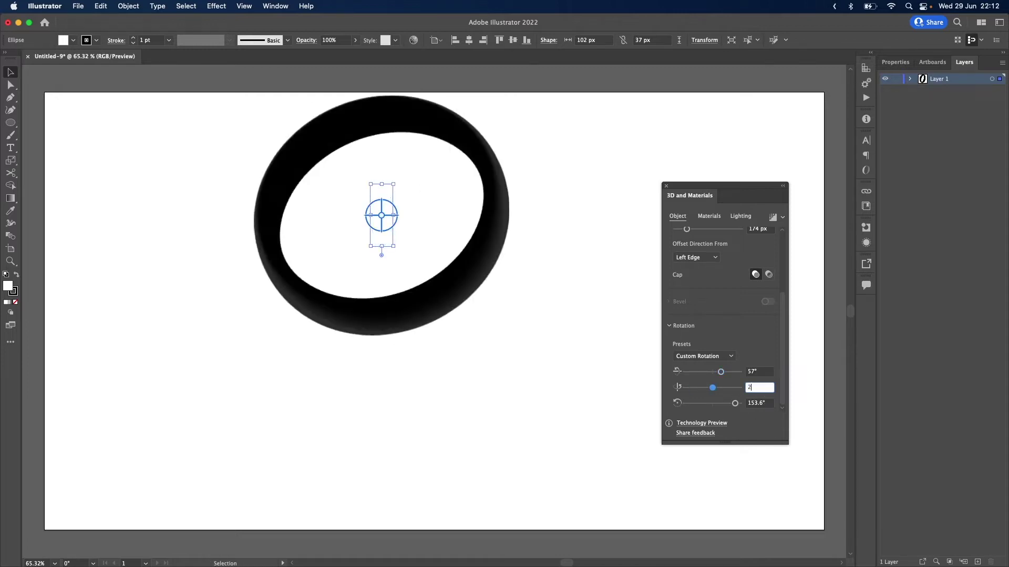
text(6)
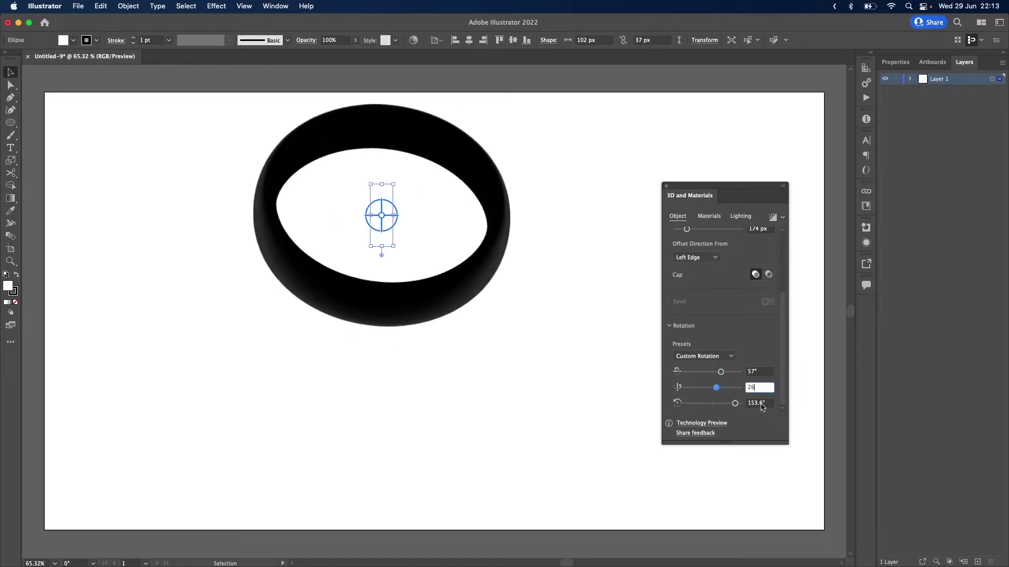
key(Tab)
text(28)
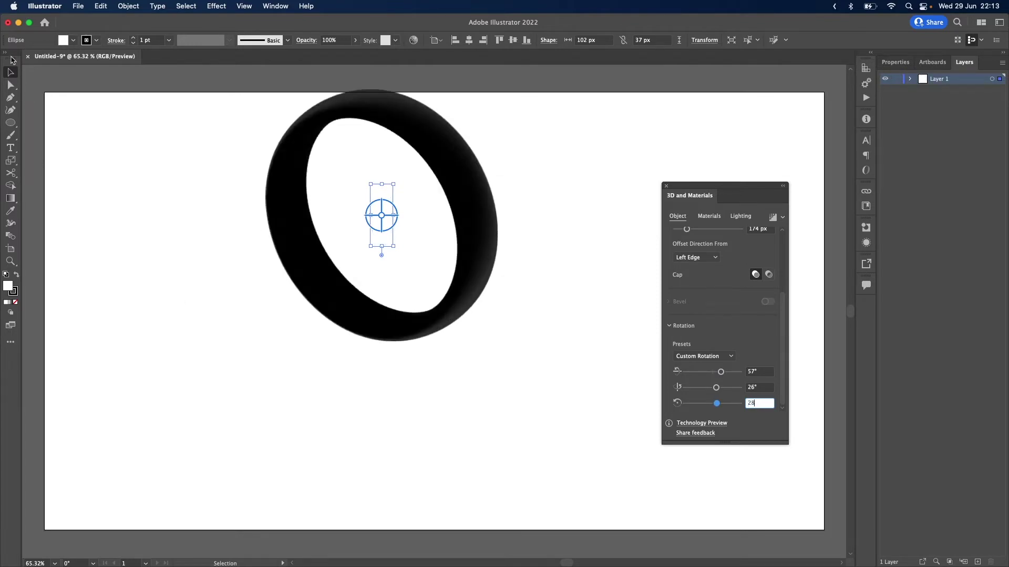
key(Return)
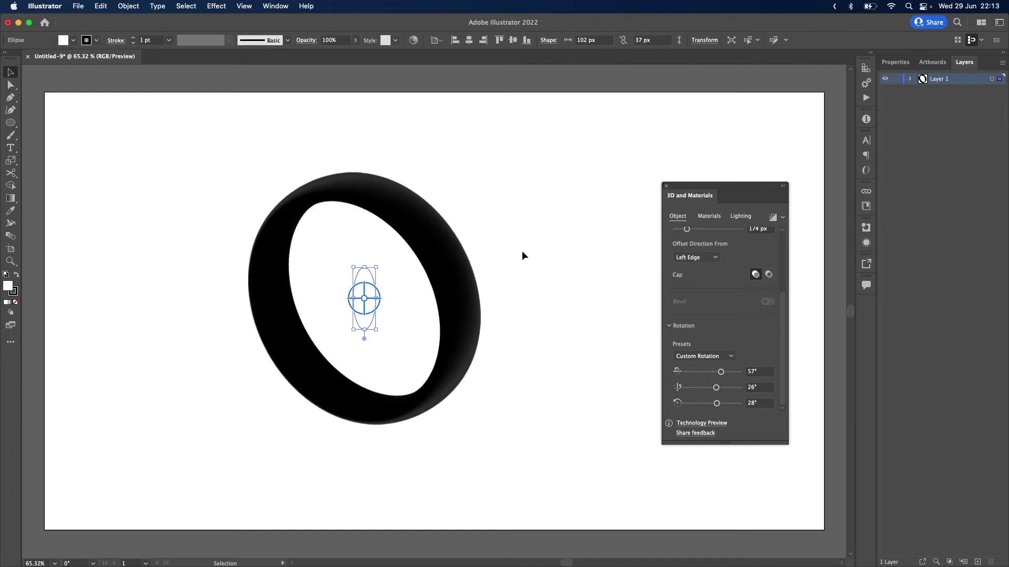
- Choose Gold Natural from the Base Materials list for the ring
click(707, 217)
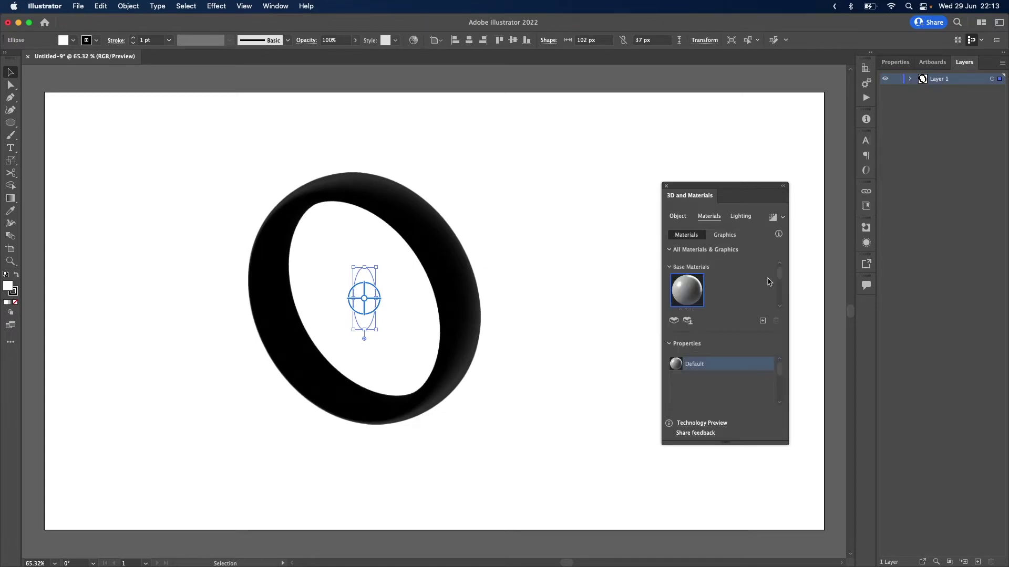
scroll(779, 283, down, 2)
scroll(779, 282, down, 6)
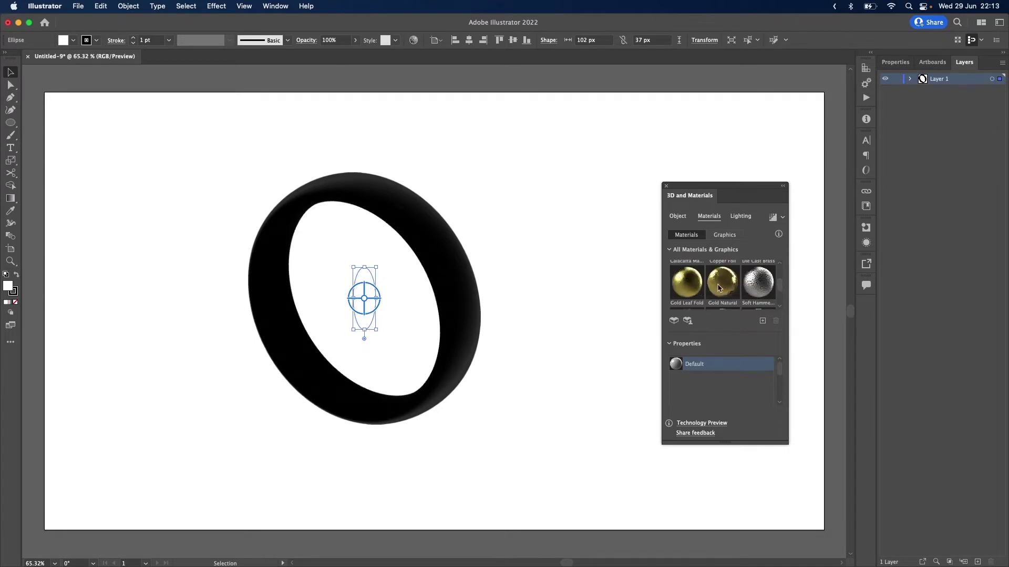
click(718, 288)
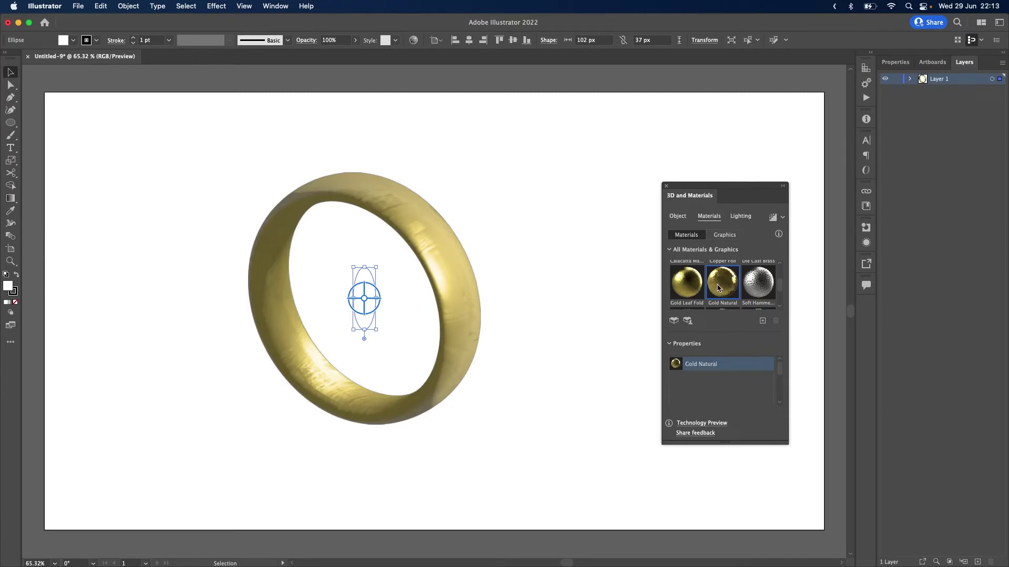
drag(726, 196, 714, 104)
- Enlarge the 3D panel and set the material's Repeat value to 121
drag(777, 355, 799, 506)
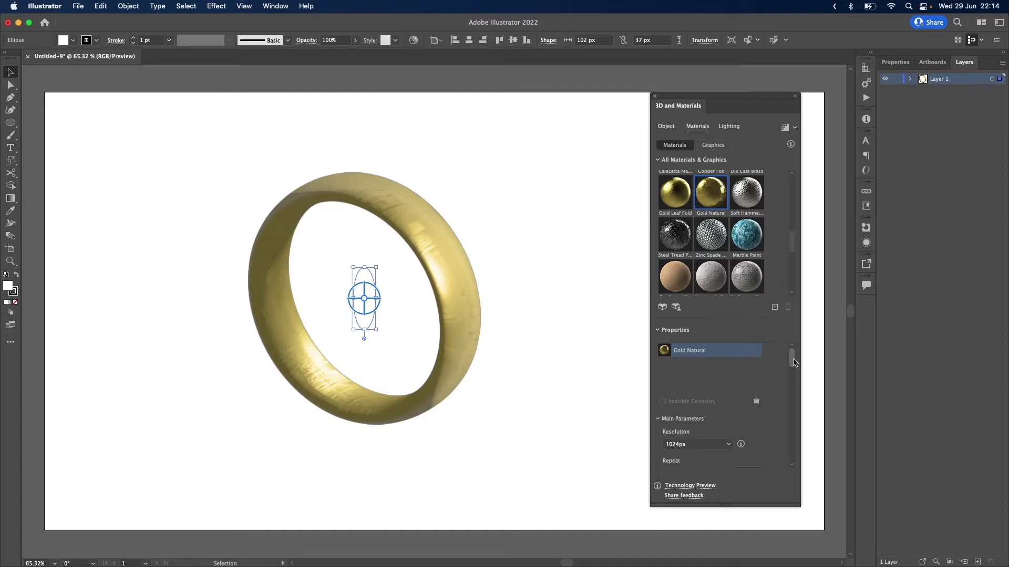
drag(794, 363, 792, 380)
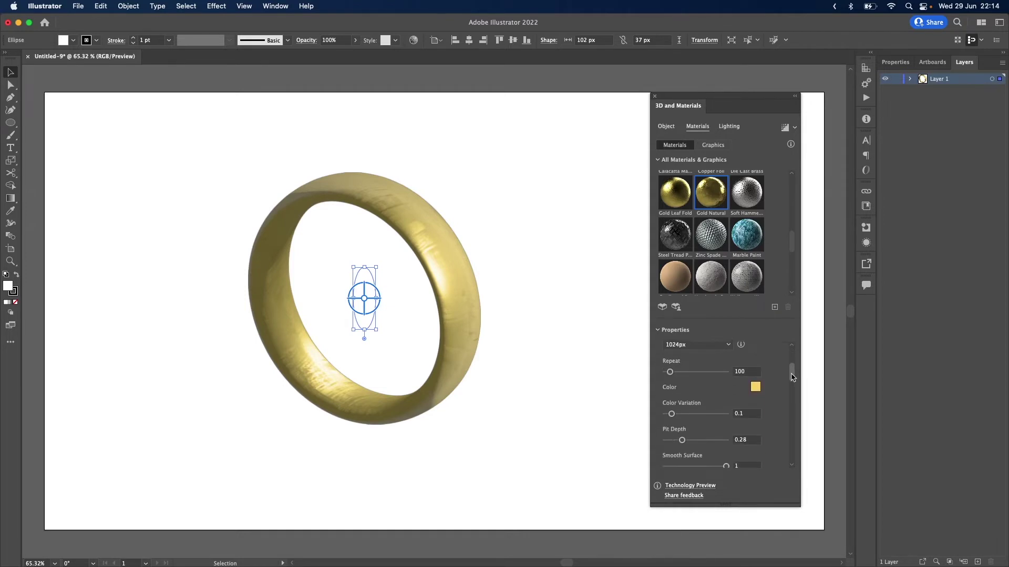
click(745, 371)
key(BackSpace)
key(BackSpace)
key(BackSpace)
text(121)
drag(792, 374, 791, 392)
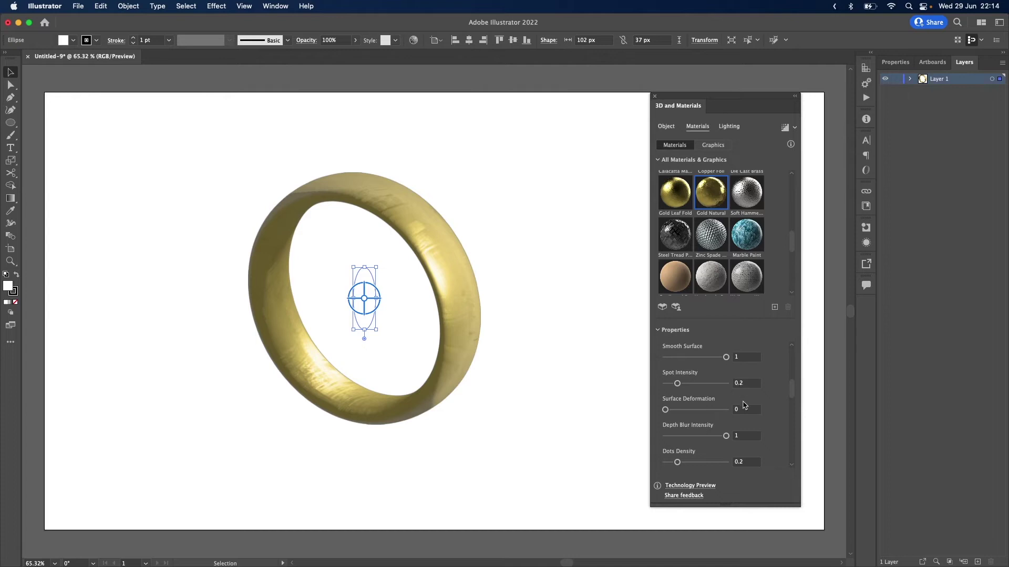
- Set the gold material's Dots Density to 0.02
scroll(791, 403, down, 2)
drag(791, 403, 791, 406)
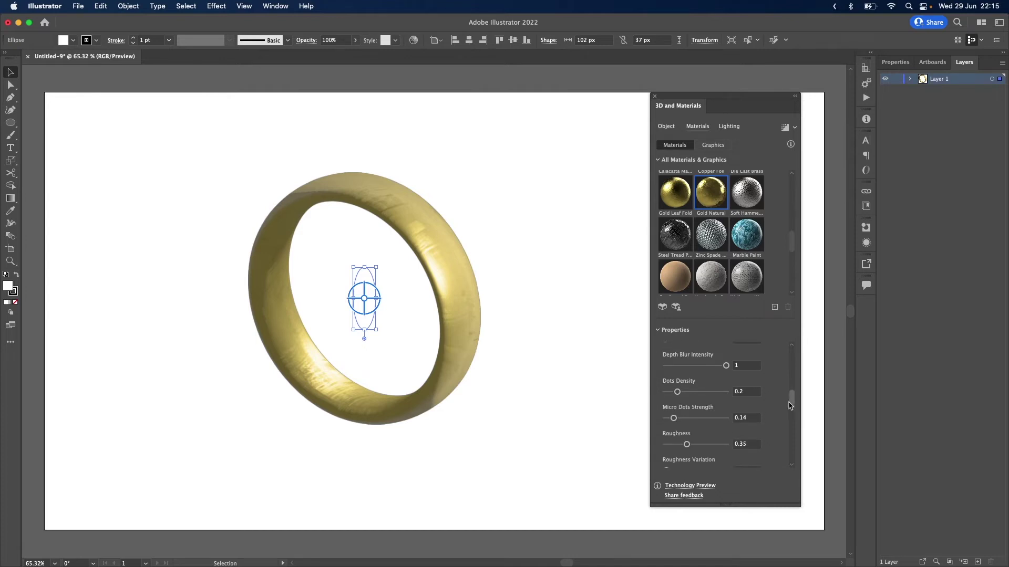
scroll(790, 406, down, 1)
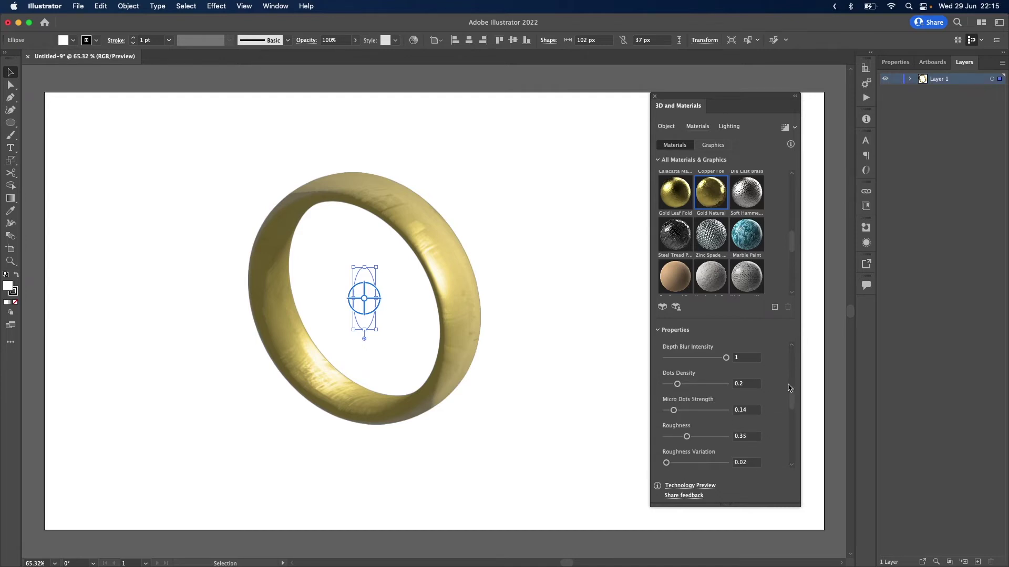
click(753, 383)
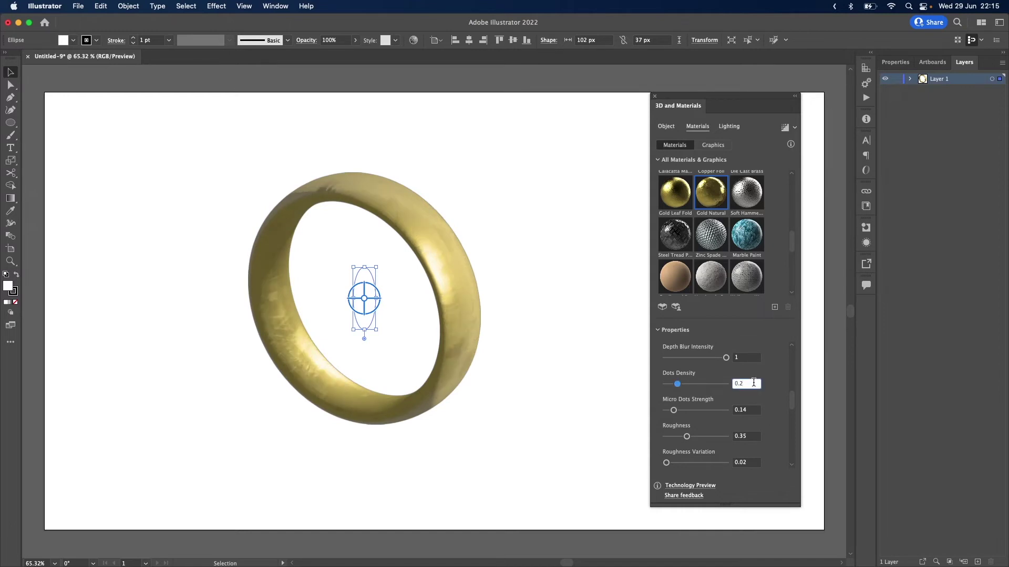
key(BackSpace)
text(02)
click(741, 410)
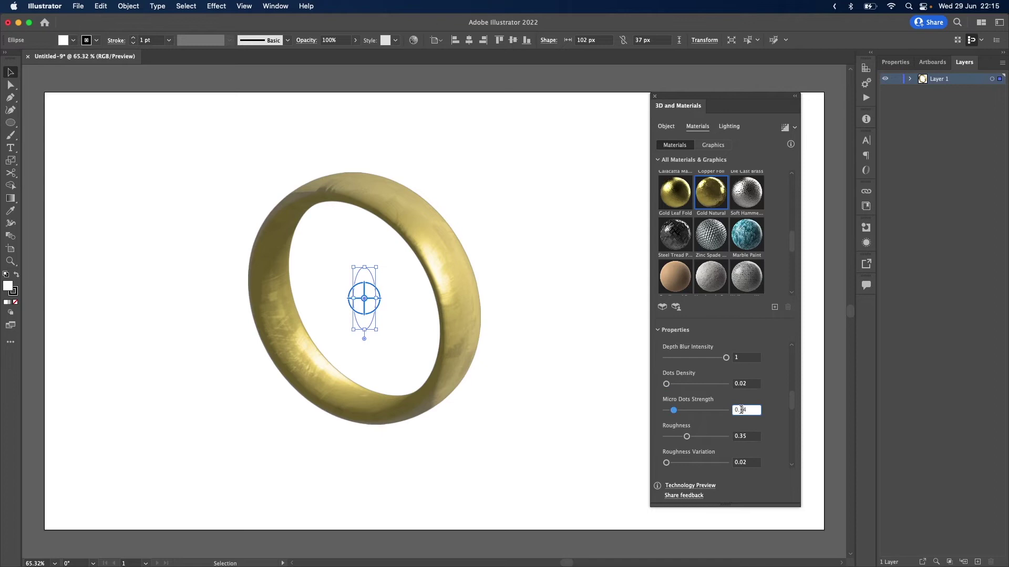
- Set Roughness to 0.26 and Metallic to 0.9
click(750, 436)
key(BackSpace)
key(BackSpace)
text(26)
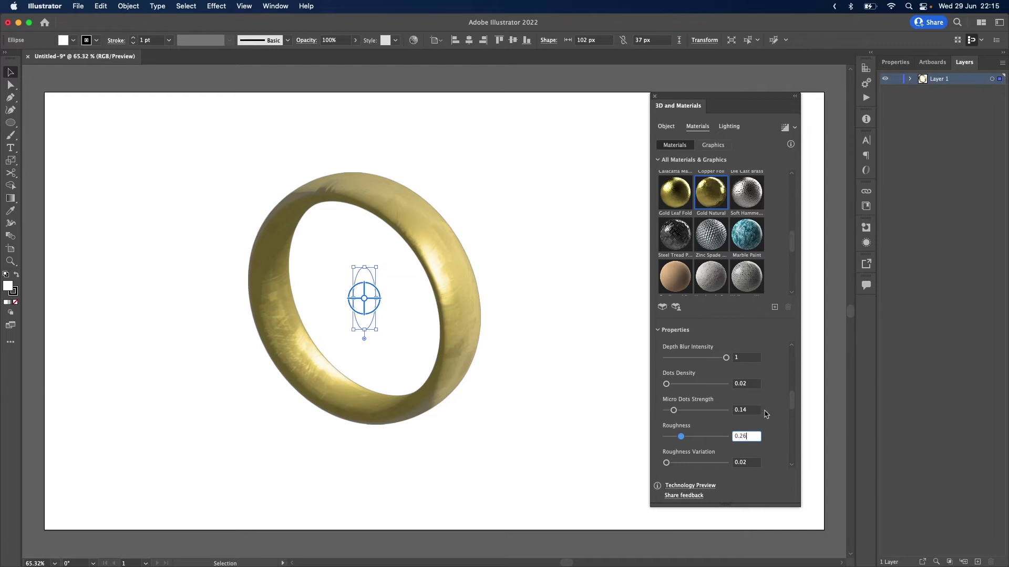
drag(792, 407, 793, 422)
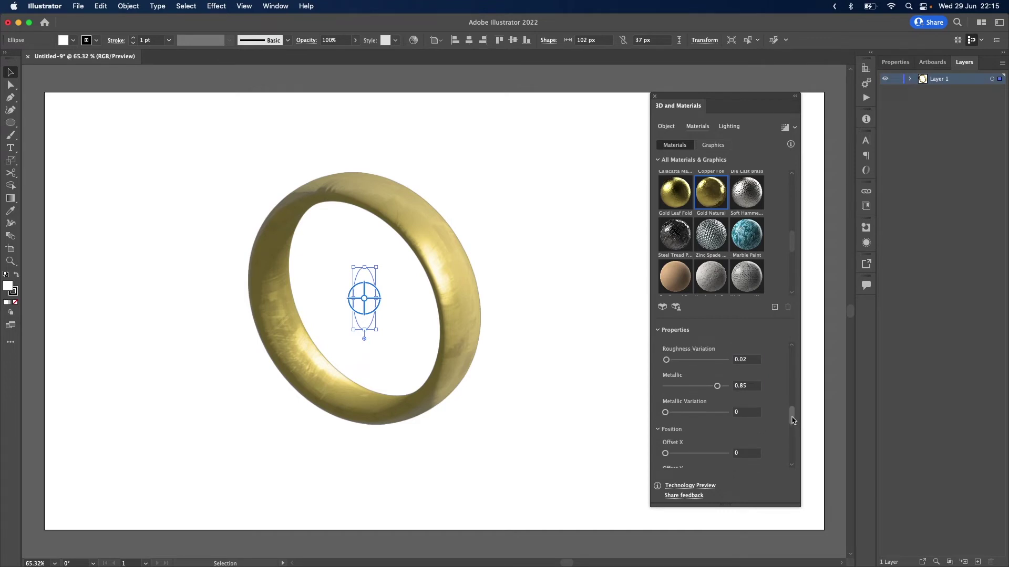
click(752, 385)
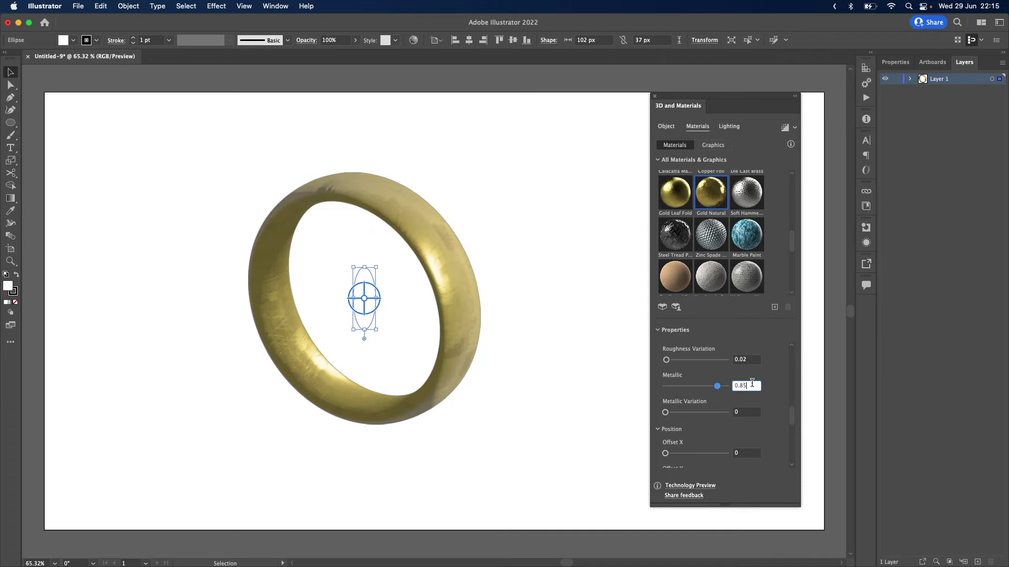
key(BackSpace)
key(BackSpace)
text(9)
key(Return)
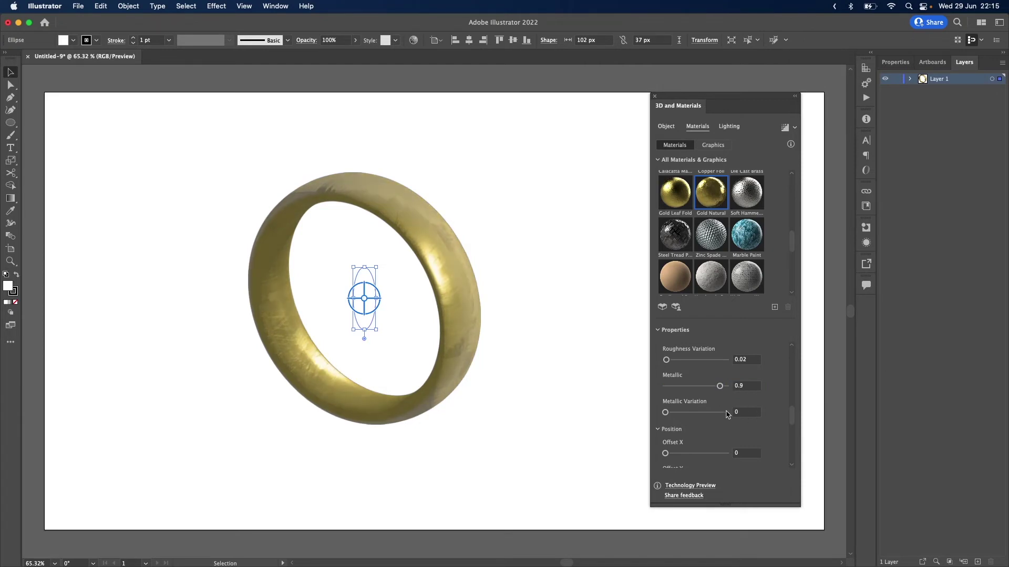
drag(789, 415, 790, 426)
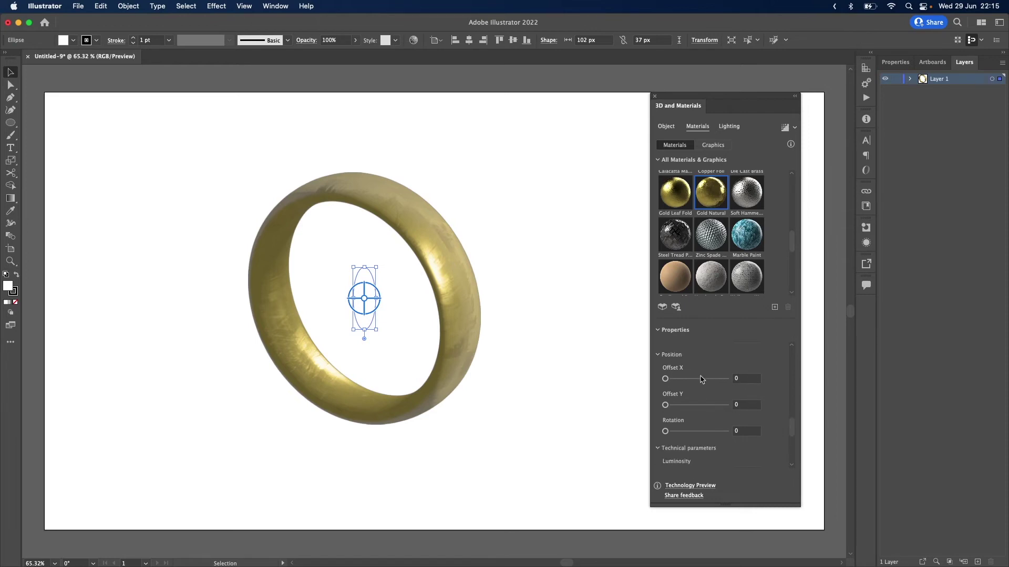
- Enter texture Position values Offset X 511, Offset Y 24 and Rotation 80
click(746, 379)
text(511)
click(741, 406)
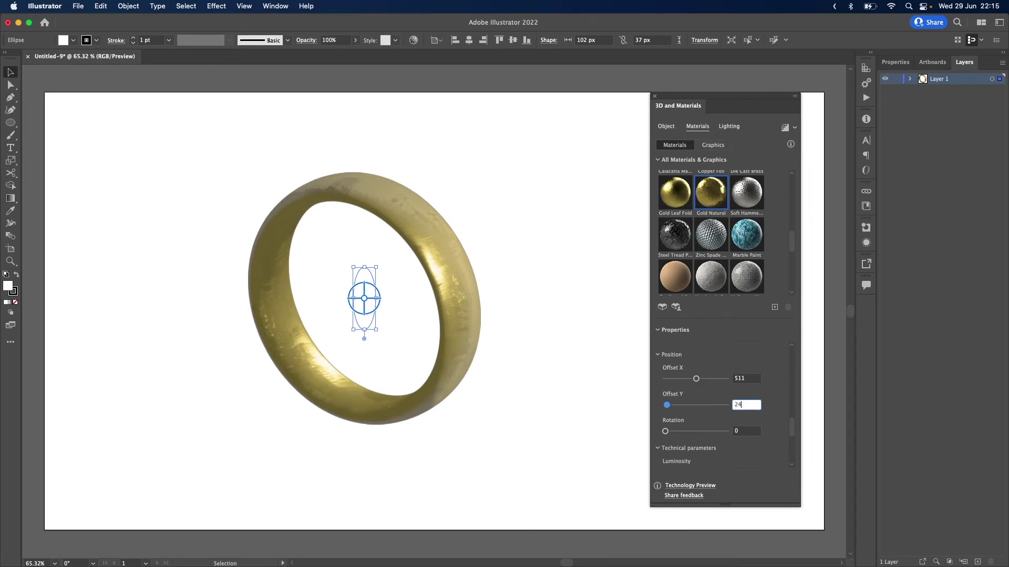
click(737, 432)
text(80)
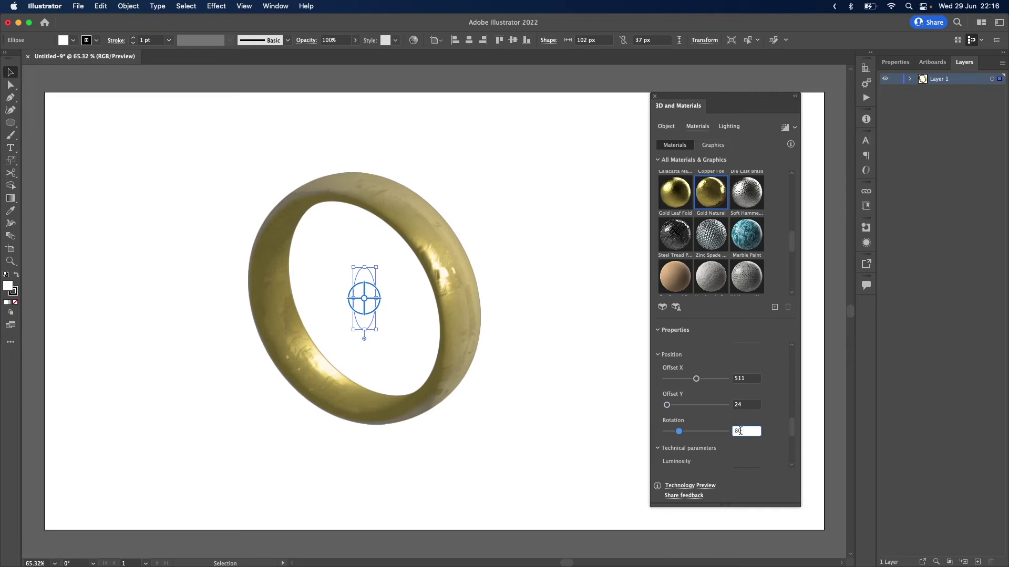
click(750, 406)
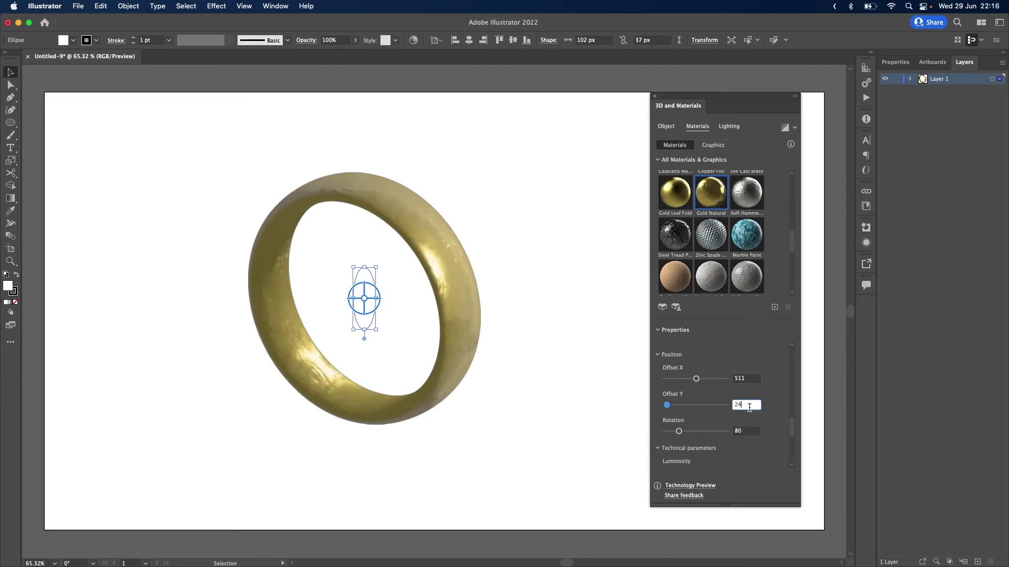
- Set the light Intensity to 52% and Rotation to 12°
click(730, 127)
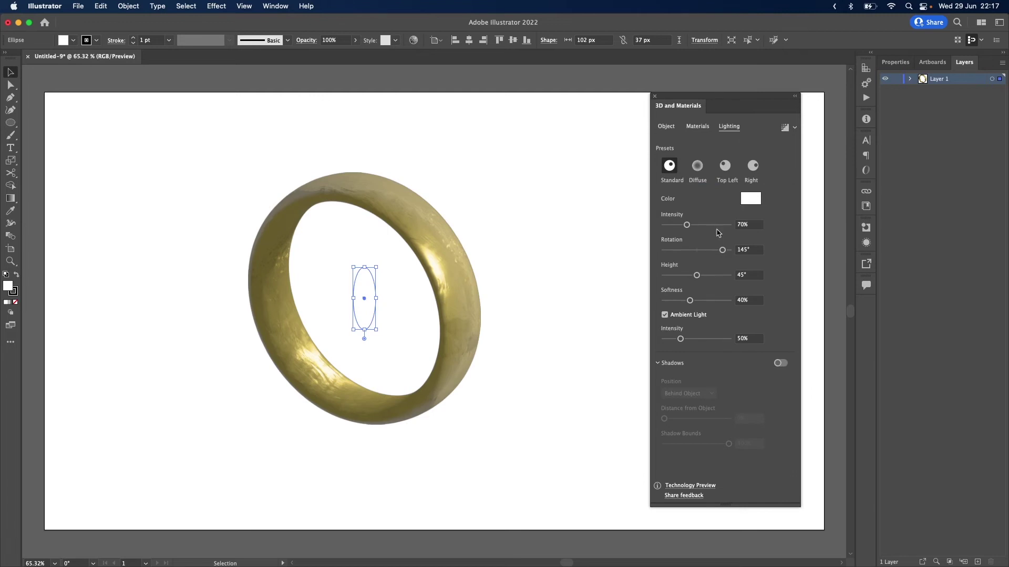
click(745, 224)
double_click(745, 224)
text(52)
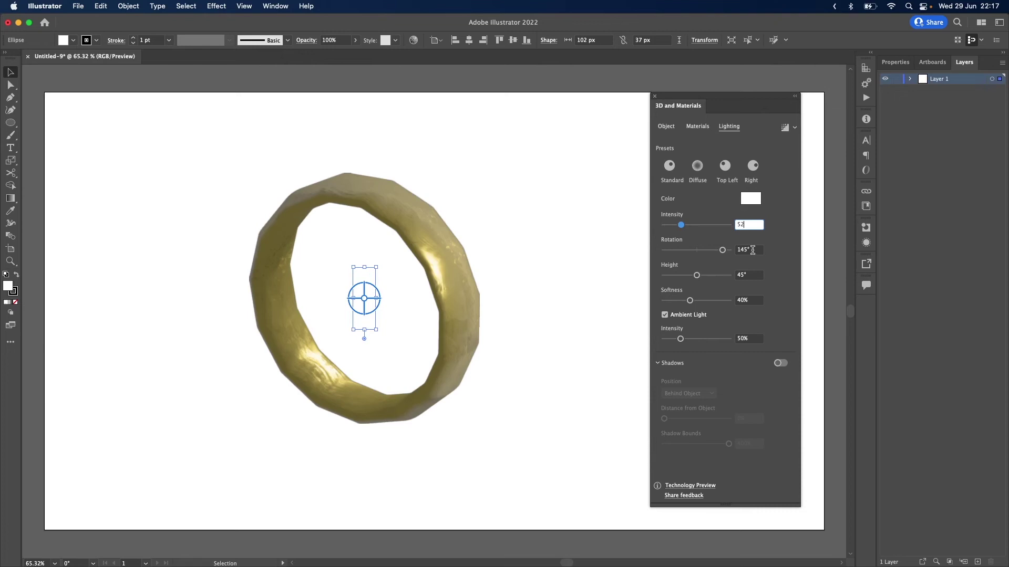
key(Return)
double_click(746, 250)
text(12)
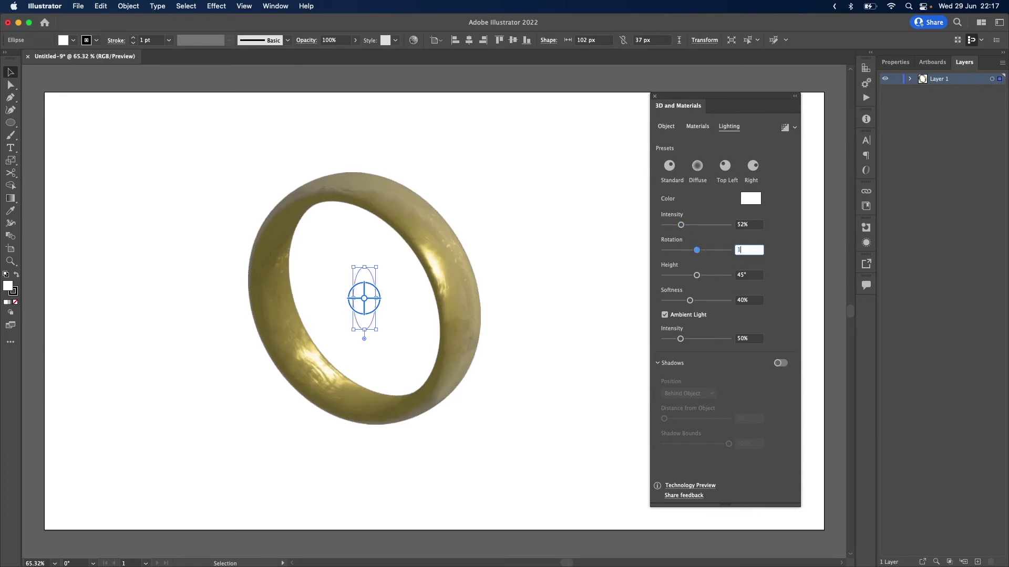
click(751, 274)
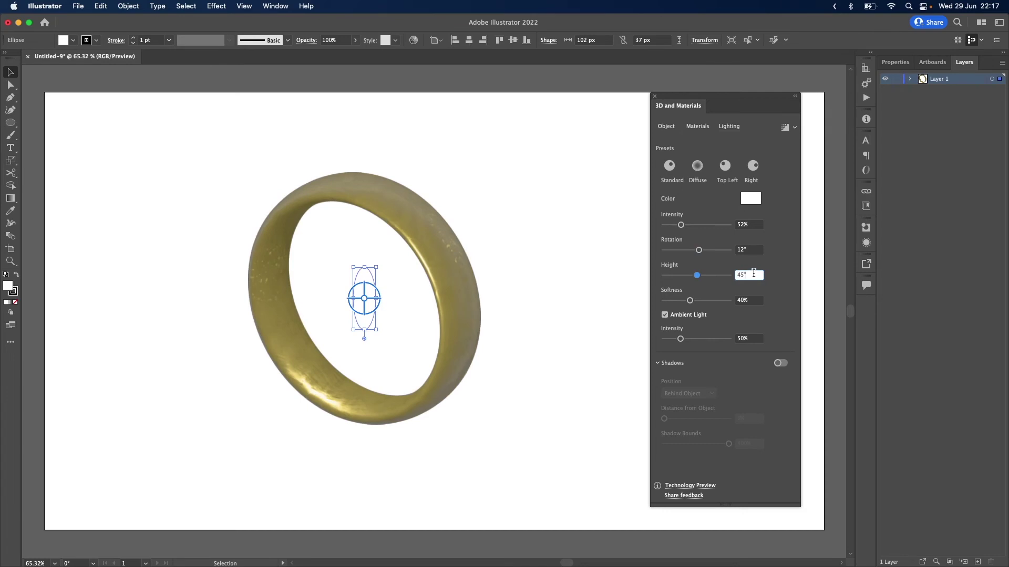
- Set light Height 40°, Softness 86% and Ambient Light Intensity 110%
key(BackSpace)
key(BackSpace)
text(40)
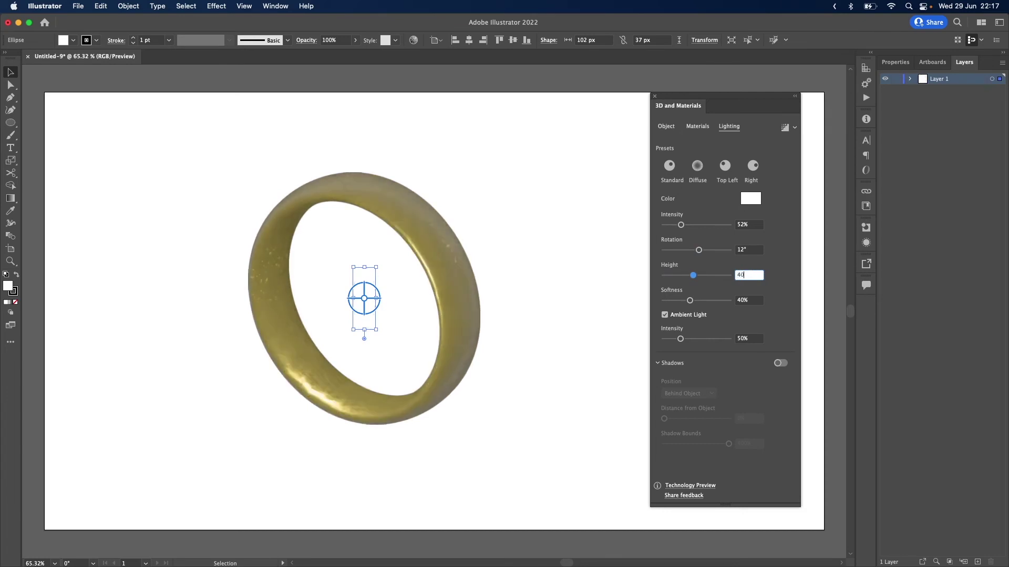
key(Tab)
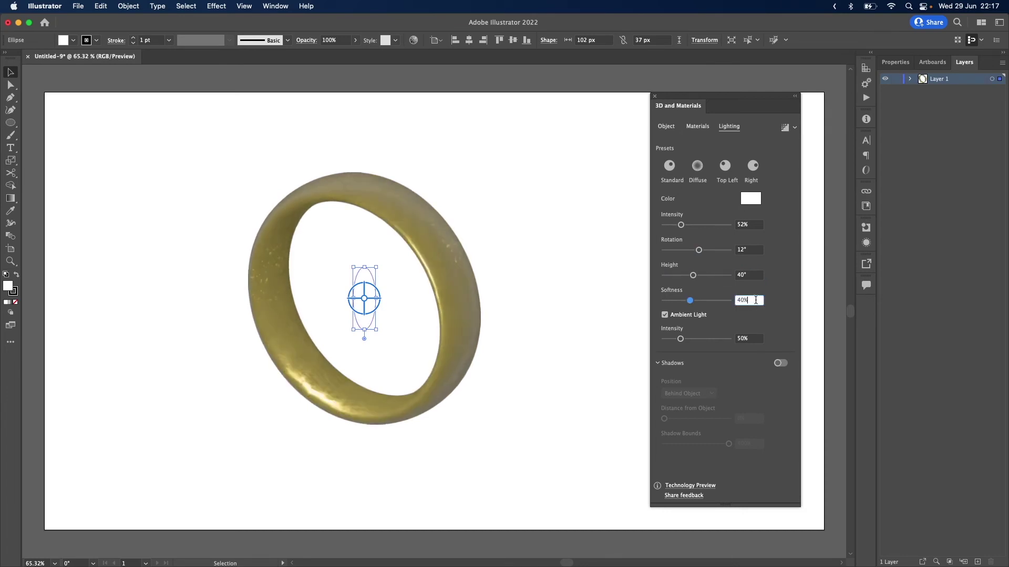
text(86)
click(742, 274)
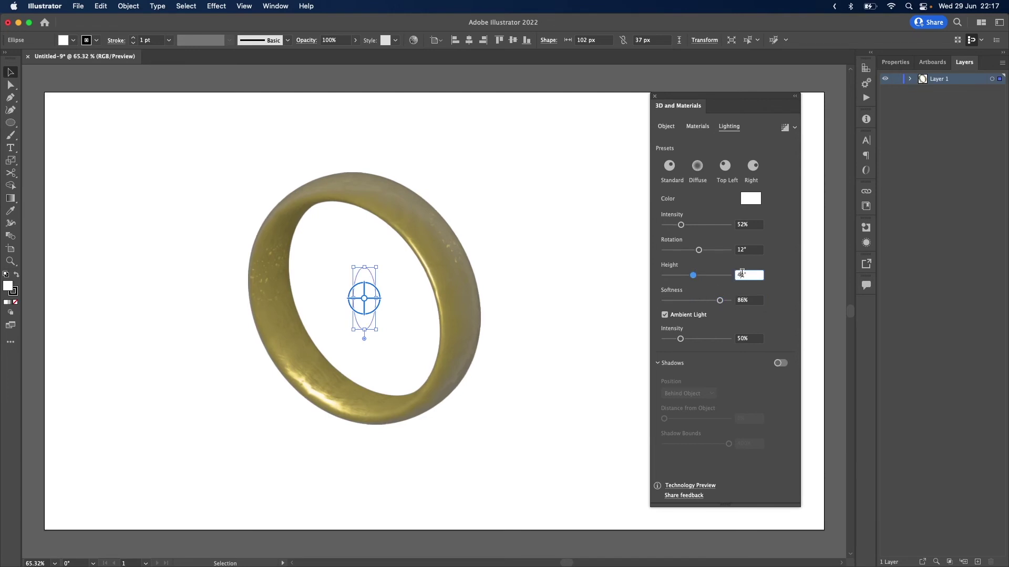
click(757, 339)
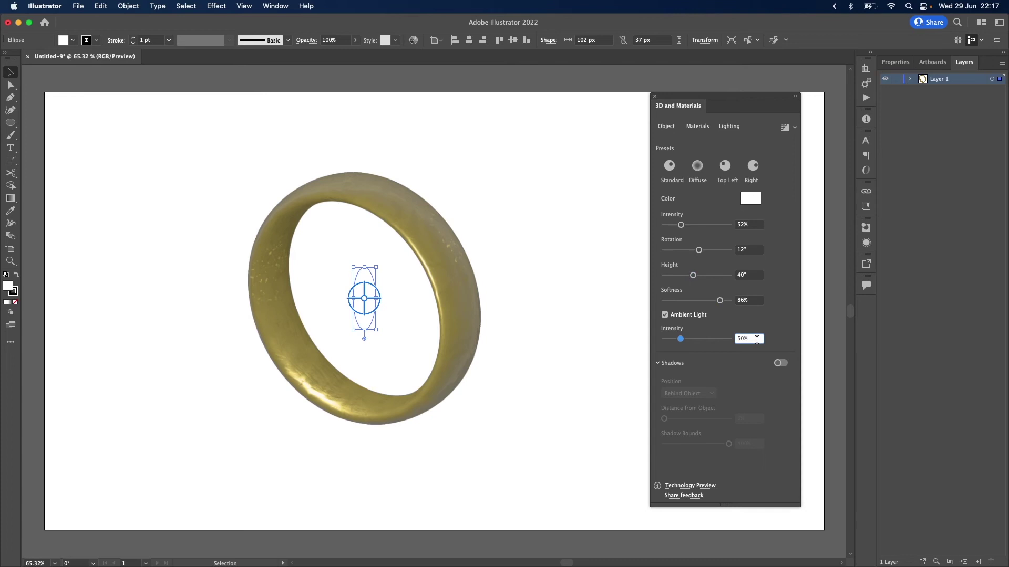
text(110)
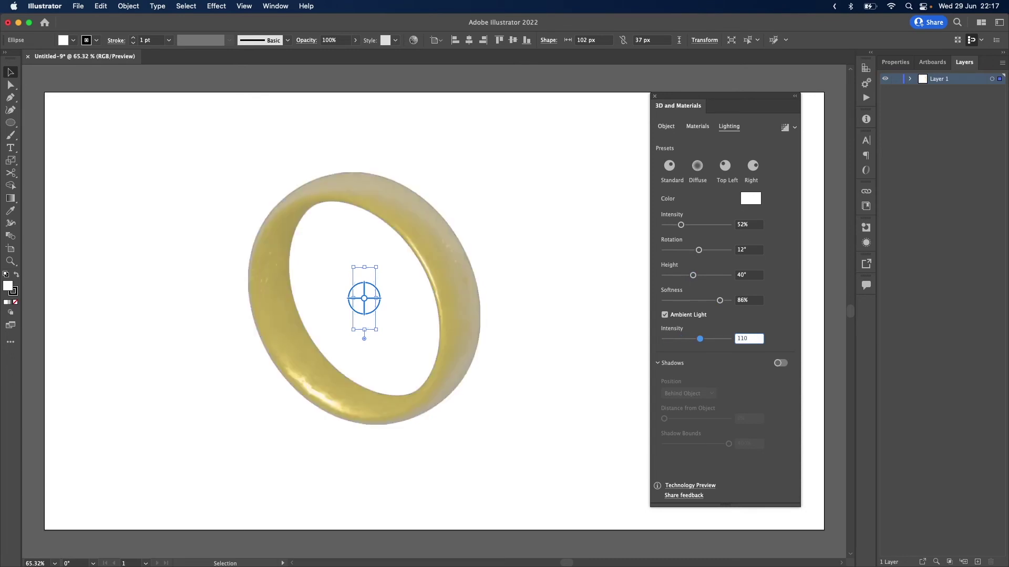
key(Return)
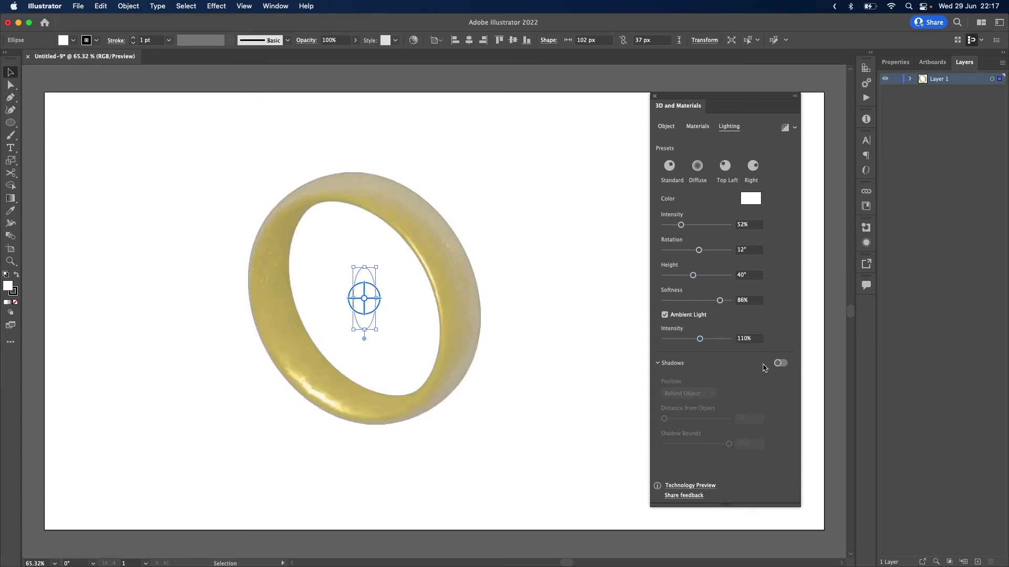
- Enable Shadows with Shadow Bounds at 400%, then deselect the ring
click(781, 363)
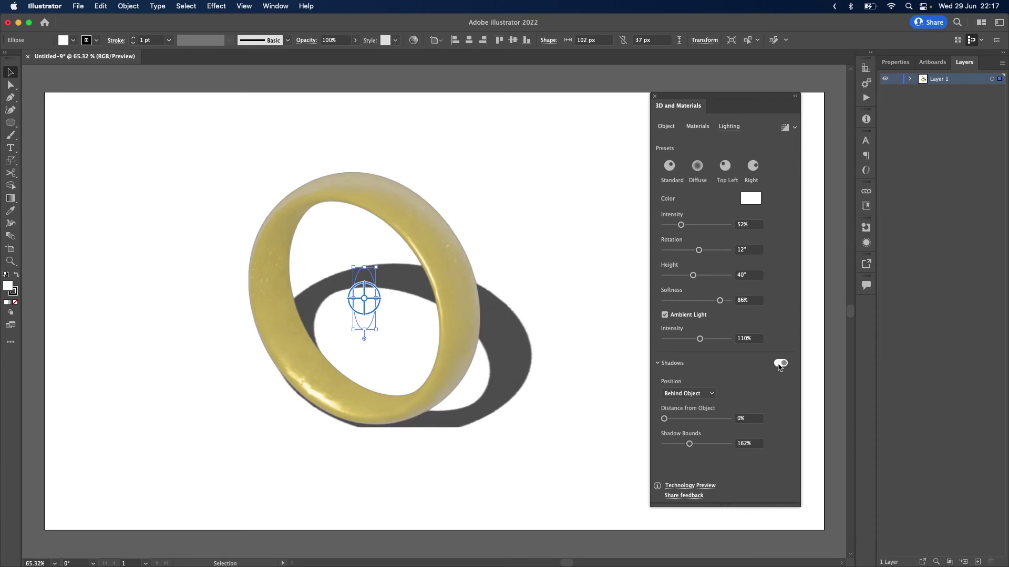
click(750, 444)
text(400)
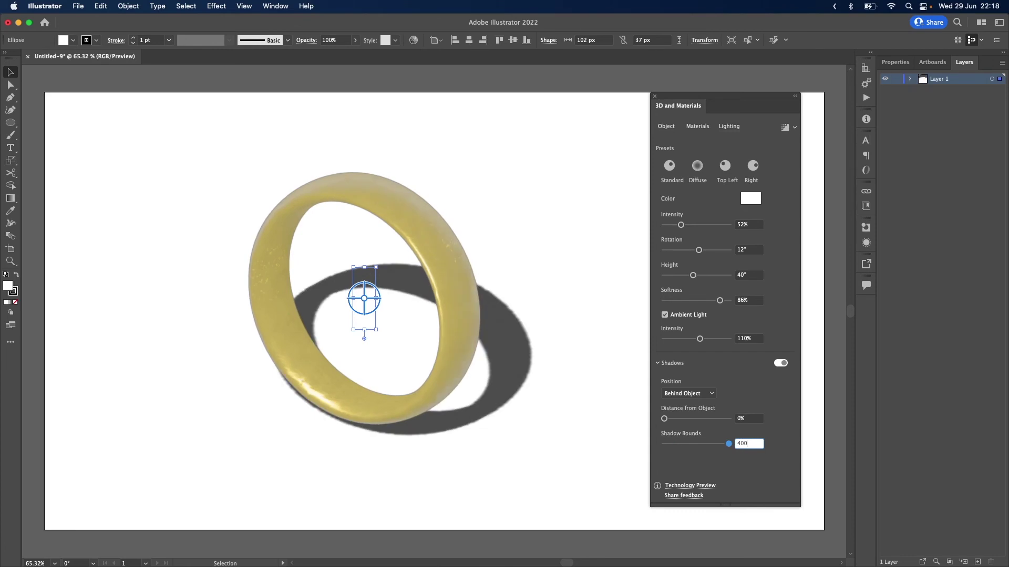
click(626, 376)
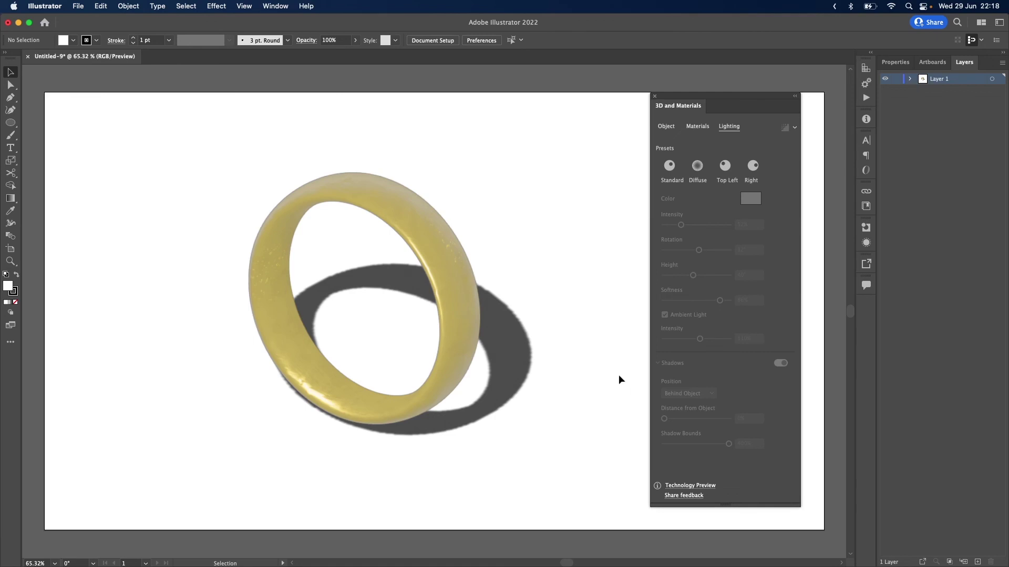
- Reselect the ring, render it with ray tracing, then deselect to view the result
click(488, 309)
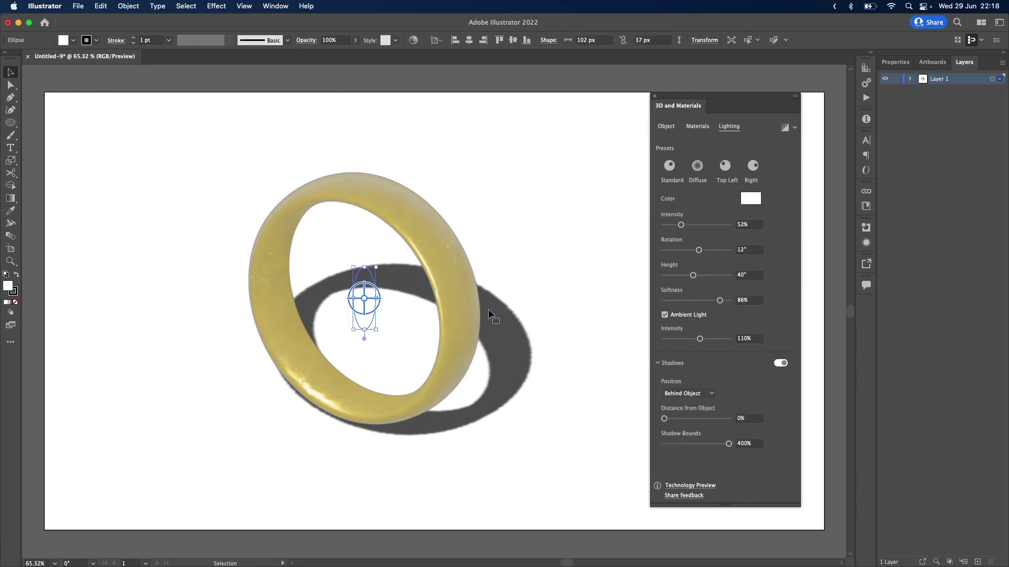
click(785, 128)
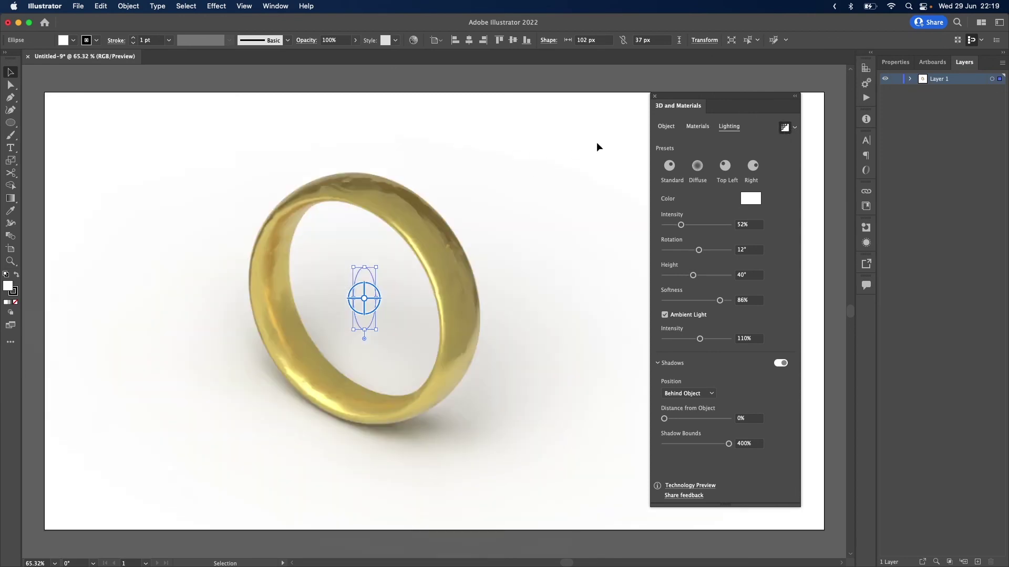
click(597, 143)
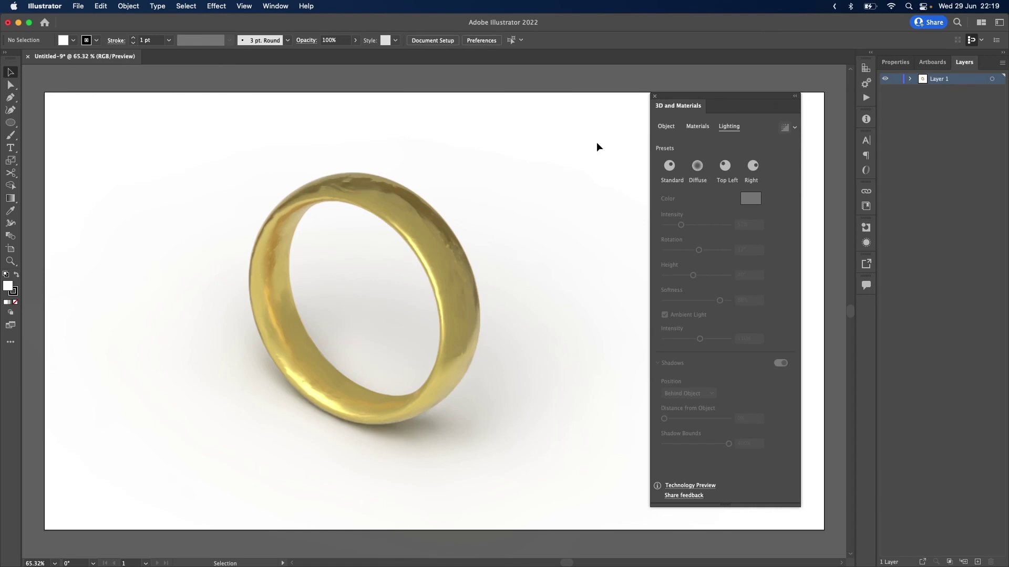